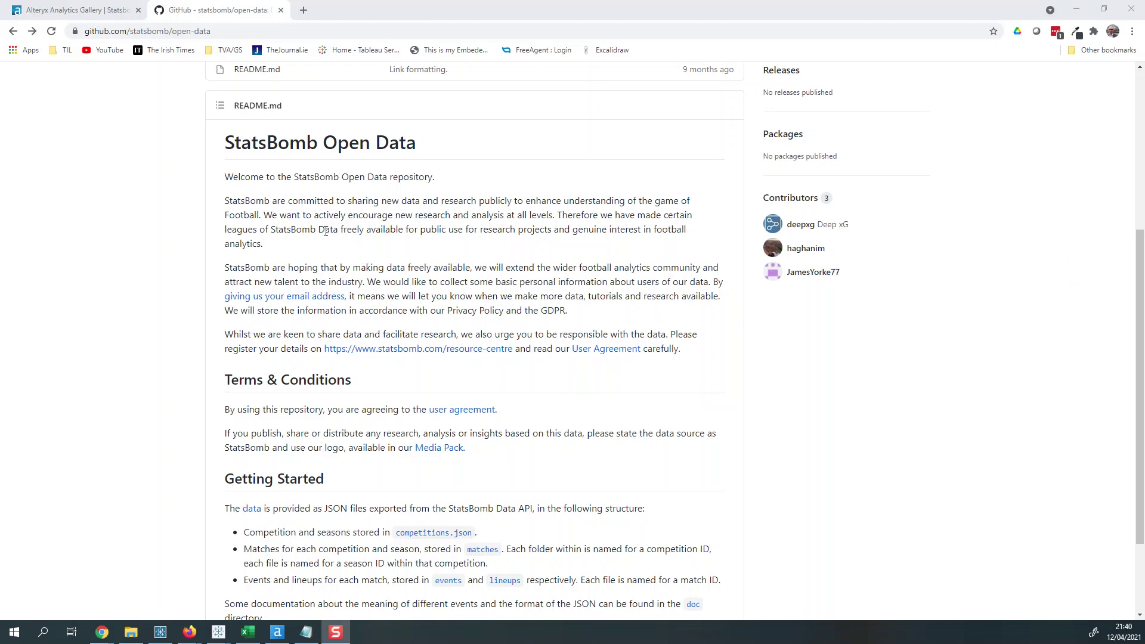
- Skim the StatsBomb Open Data README, then open the statsbomb/open-data 'data' folder
scroll(325, 231, down, 2)
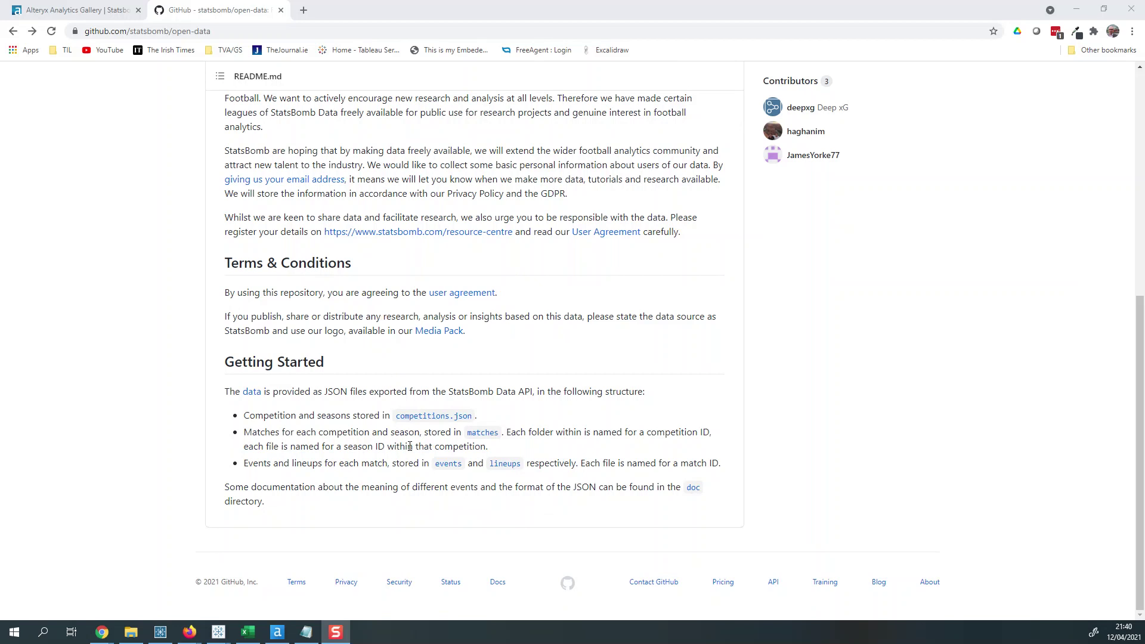
scroll(417, 417, up, 7)
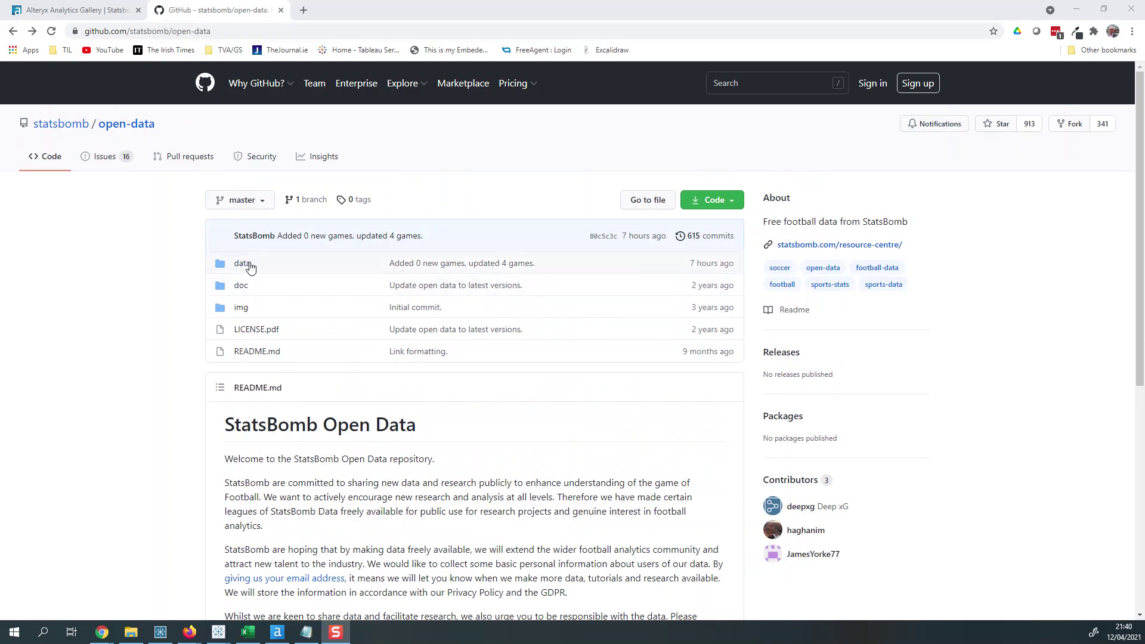
click(250, 268)
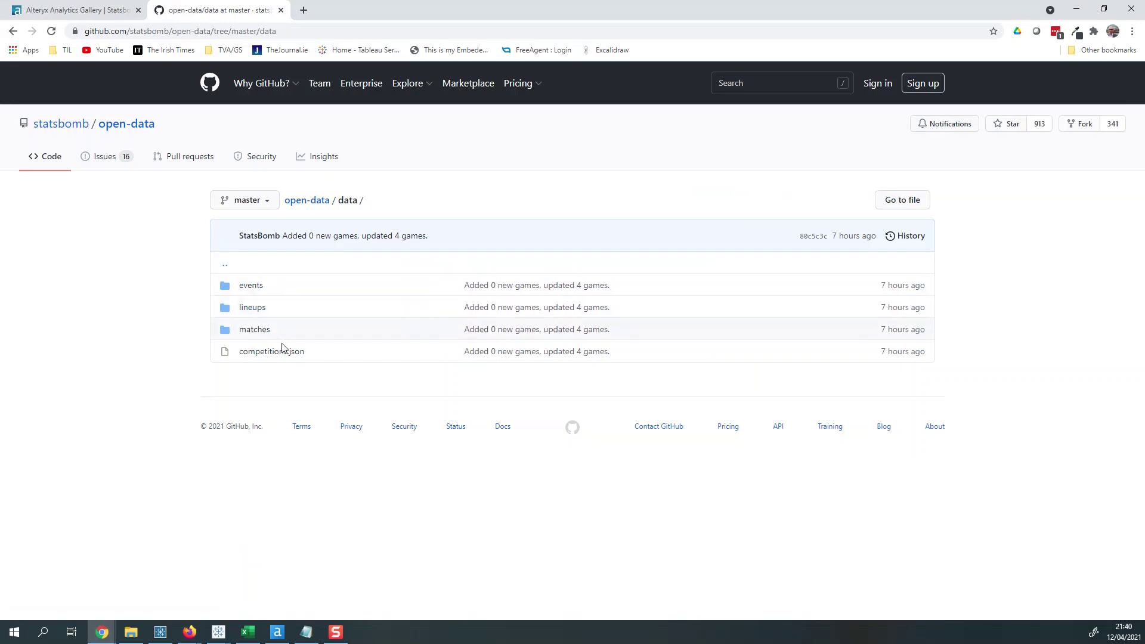
- Open the events folder and the match events file 18243.json
click(251, 288)
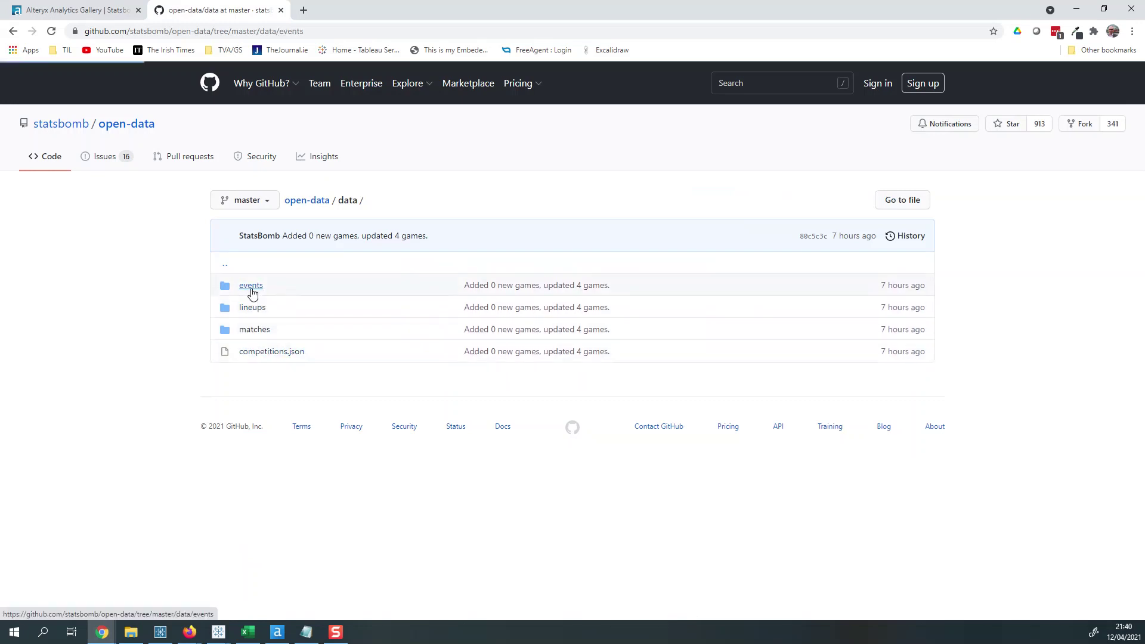
scroll(335, 371, down, 6)
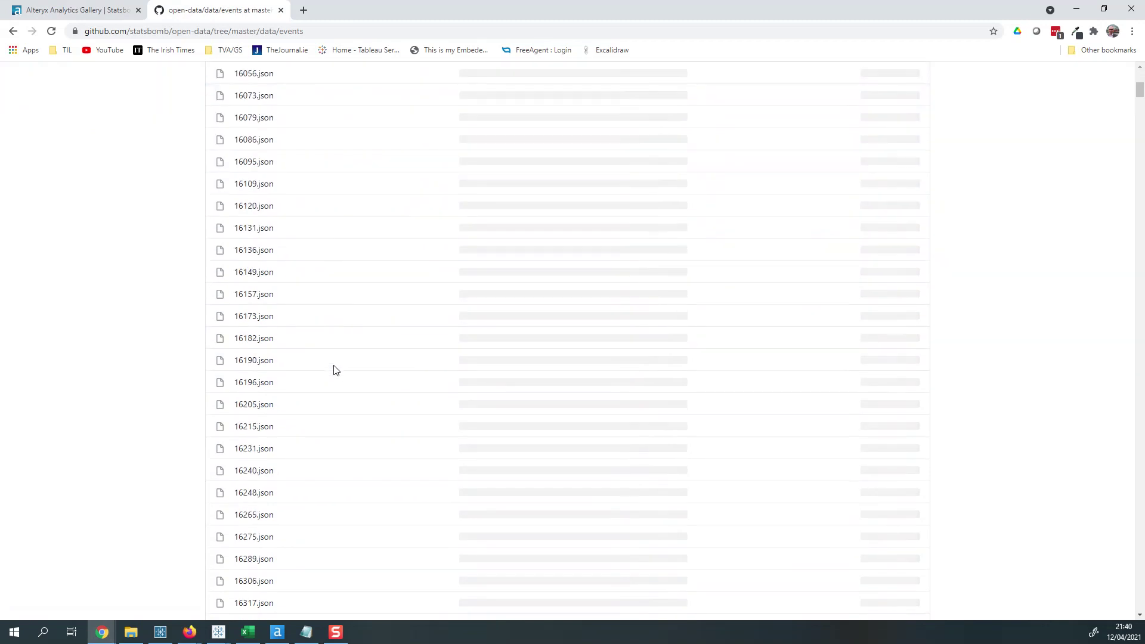
scroll(335, 370, down, 7)
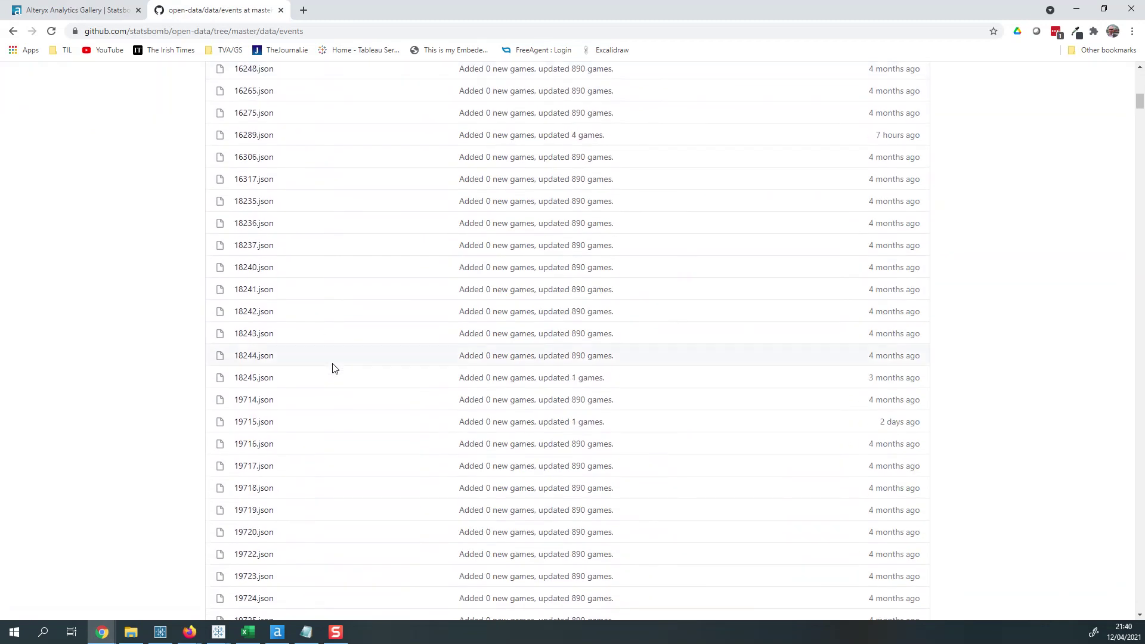
click(246, 335)
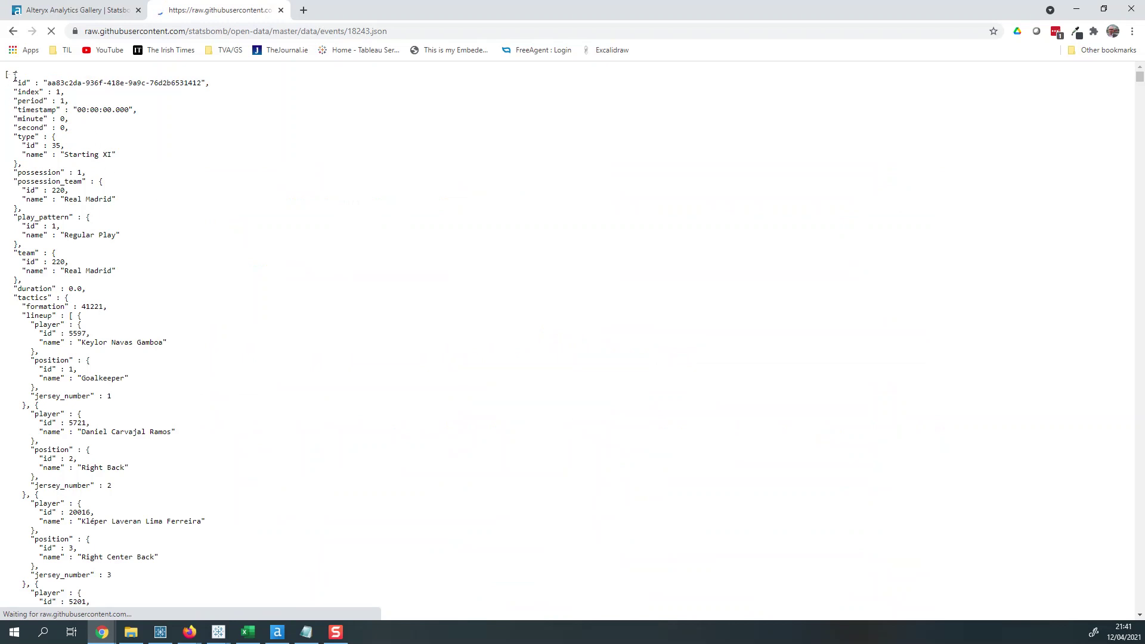
- Select the first event's Starting XI lines and possession team, then scroll through the events
drag(15, 77, 57, 122)
drag(126, 150, 125, 154)
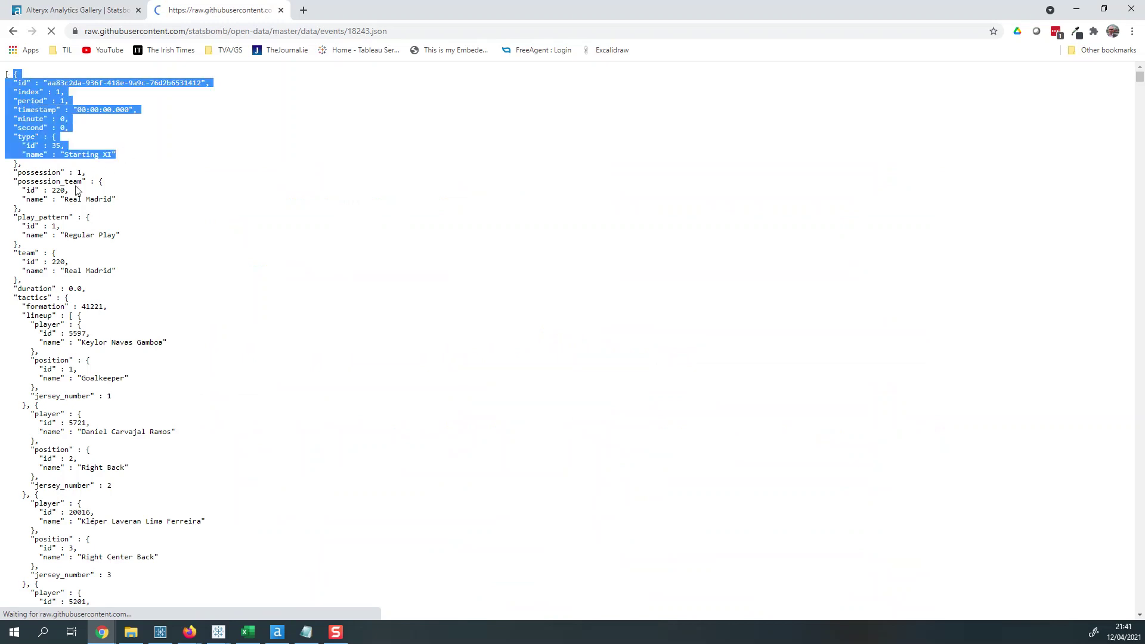
drag(26, 191, 108, 200)
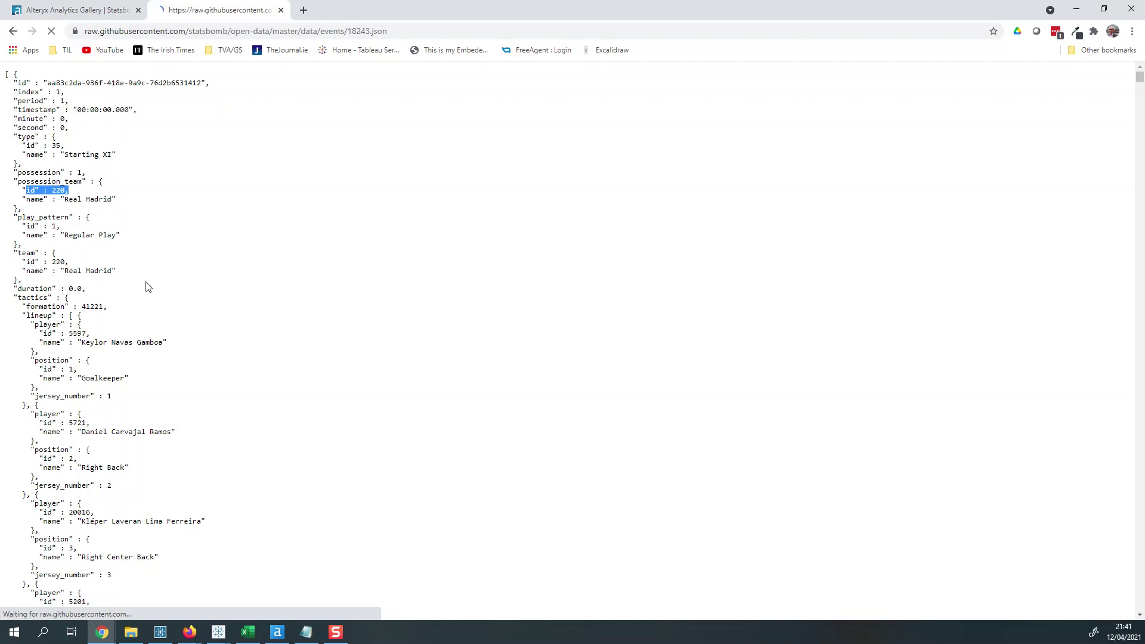
scroll(143, 289, down, 11)
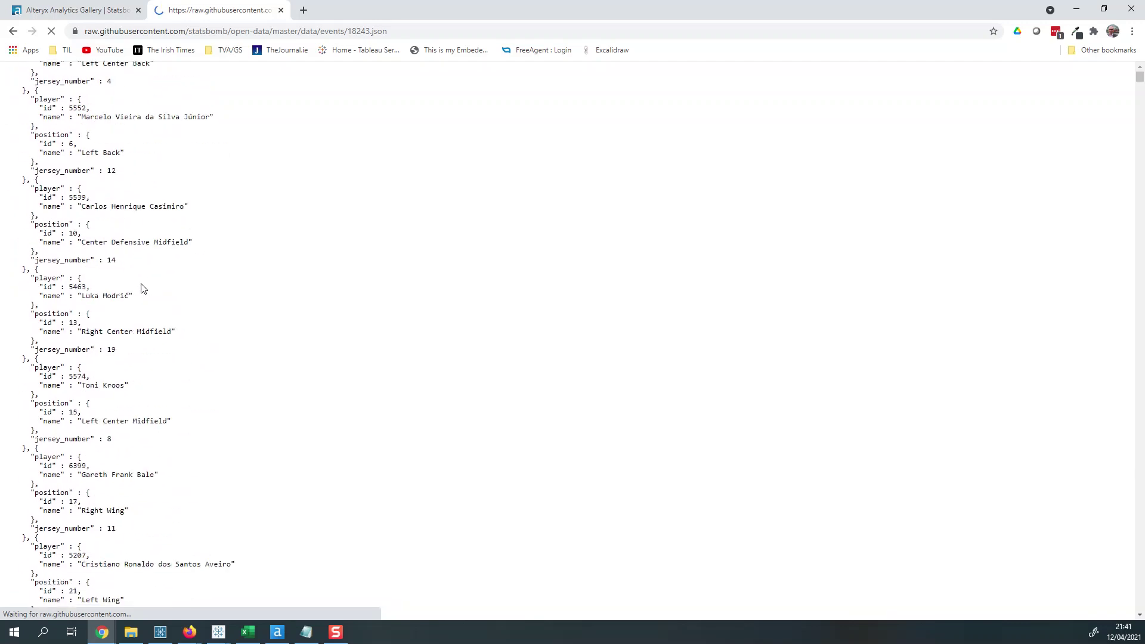
scroll(143, 288, down, 20)
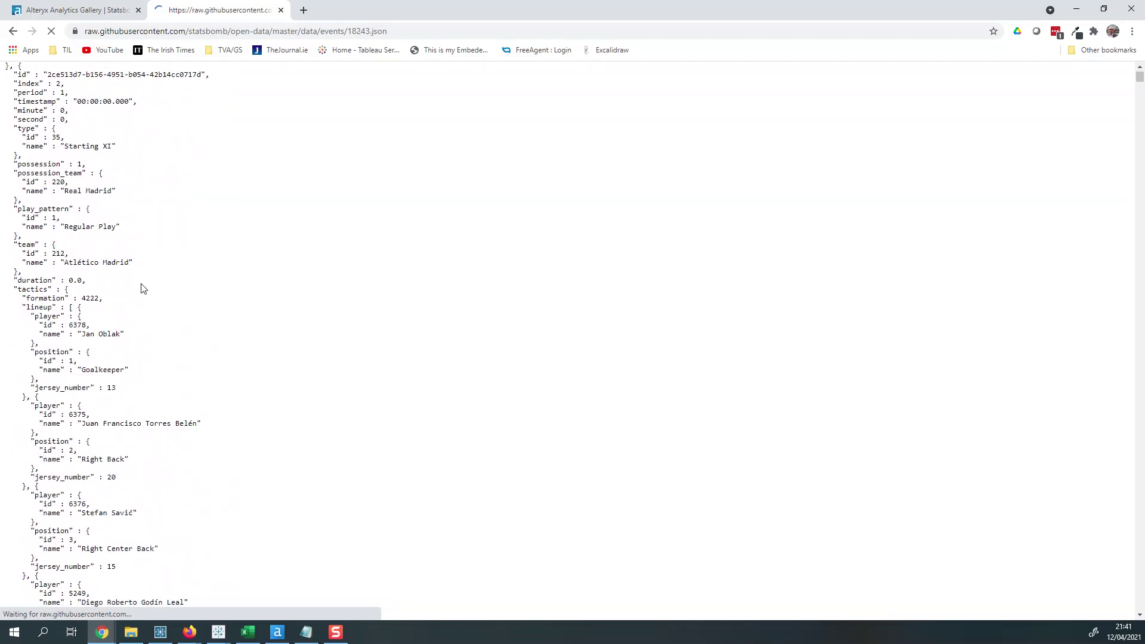
scroll(143, 289, down, 7)
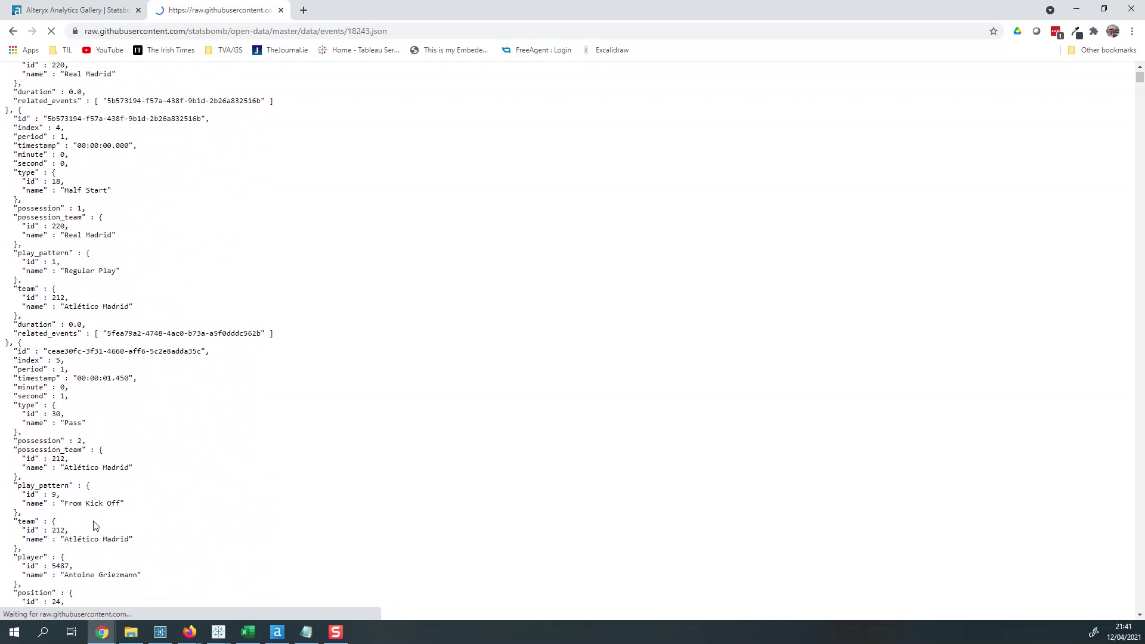
scroll(203, 368, down, 12)
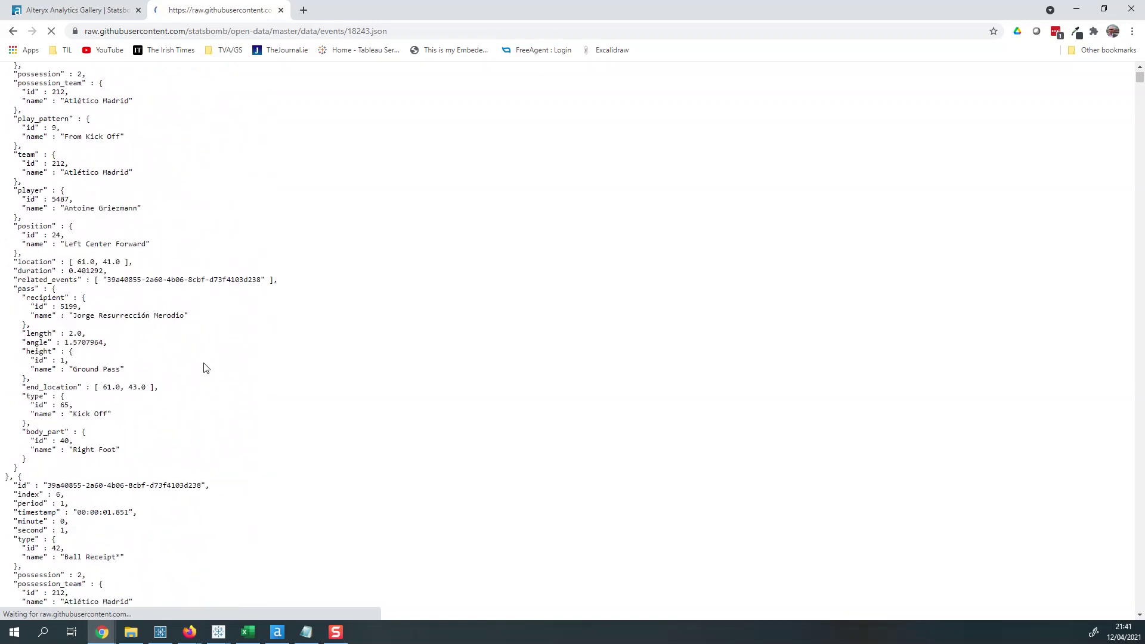
scroll(203, 368, up, 15)
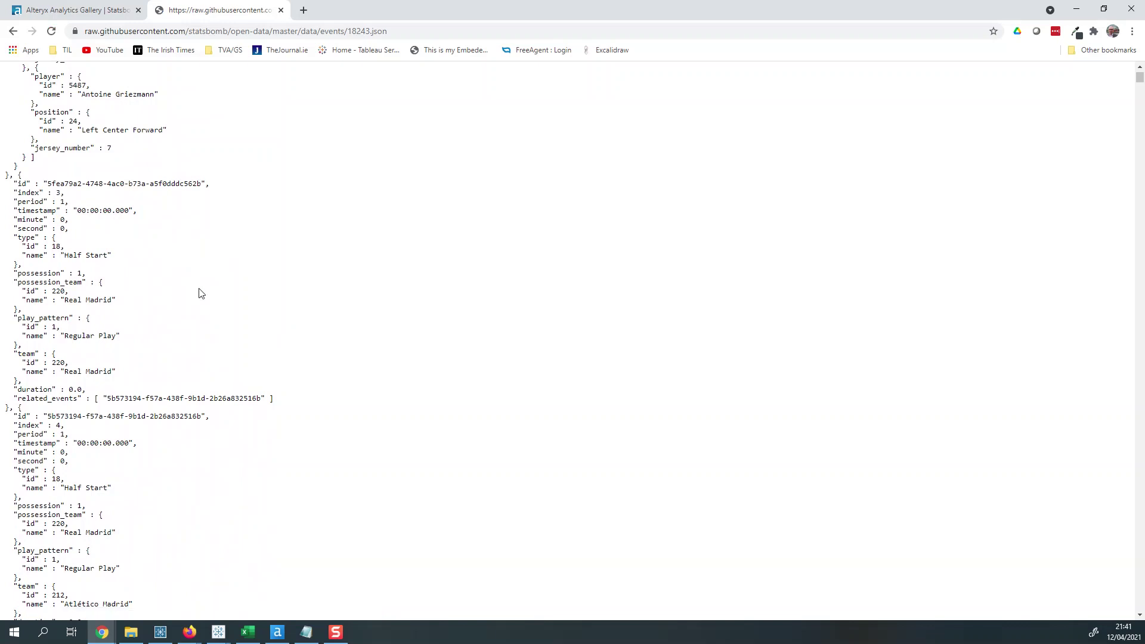
- Start saving the raw page with a .json name, cancel, and return to the Alteryx Gallery tab
right_click(344, 223)
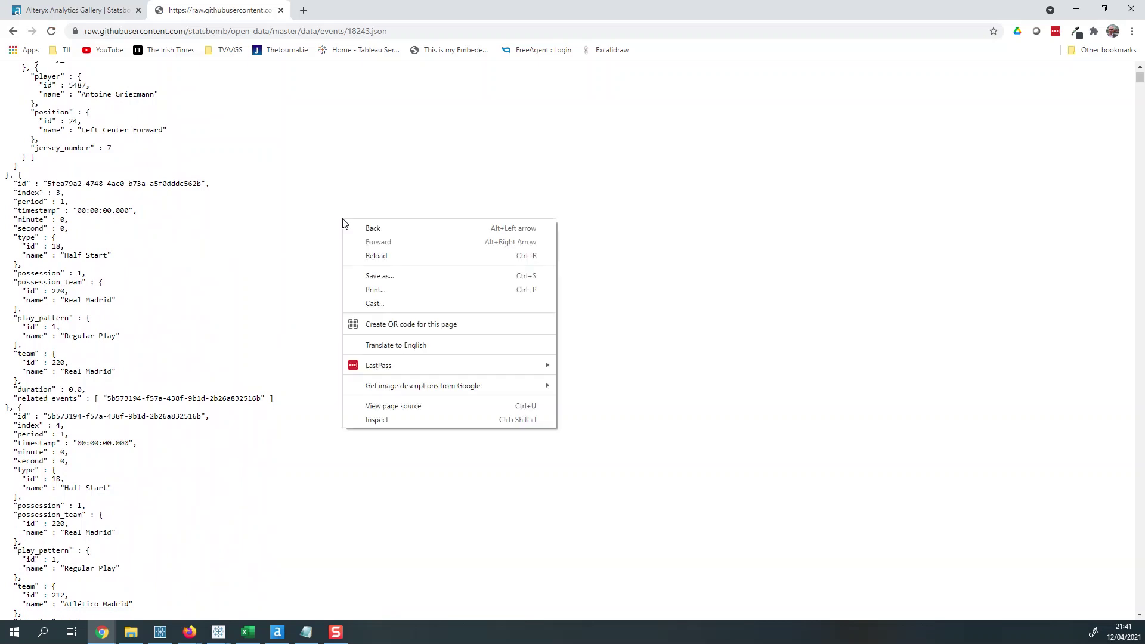
click(381, 276)
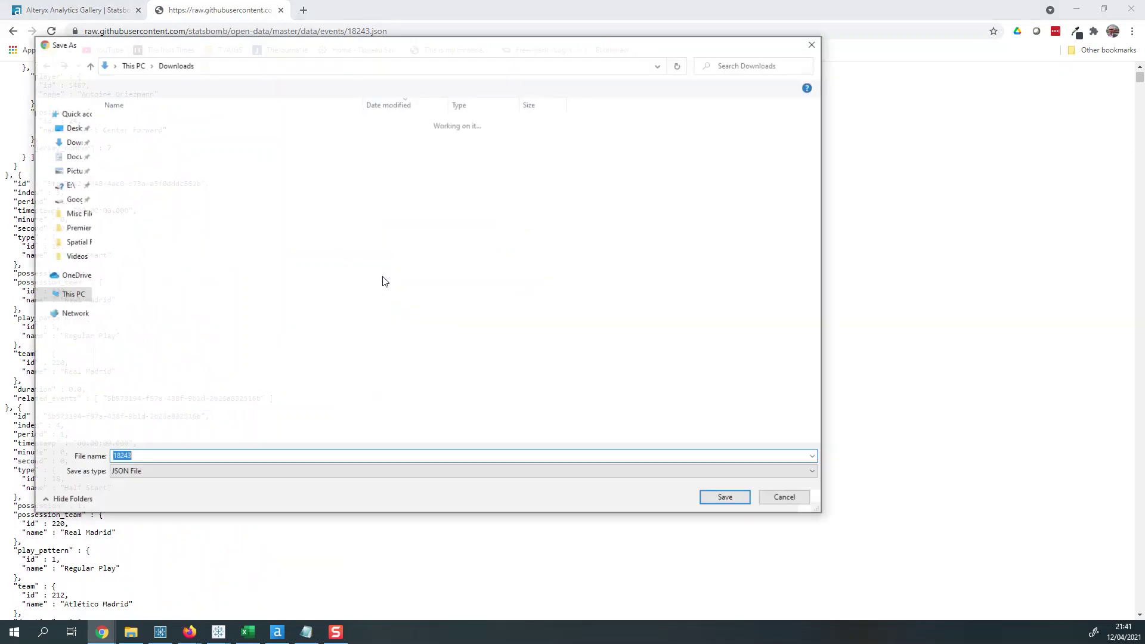
click(143, 453)
text(.json)
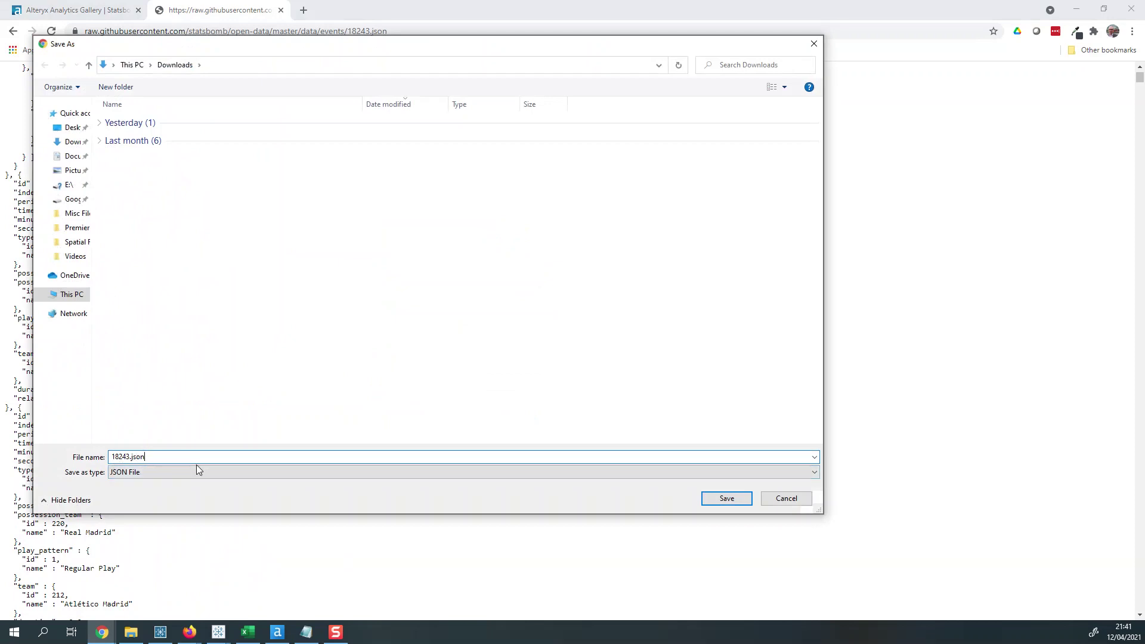
click(782, 500)
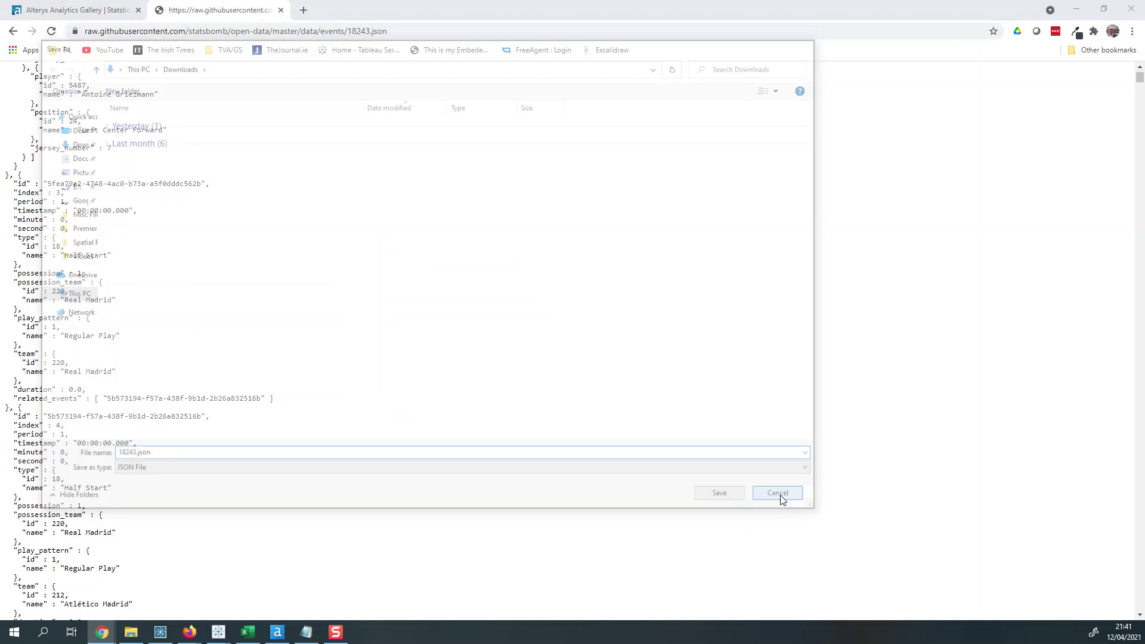
click(91, 12)
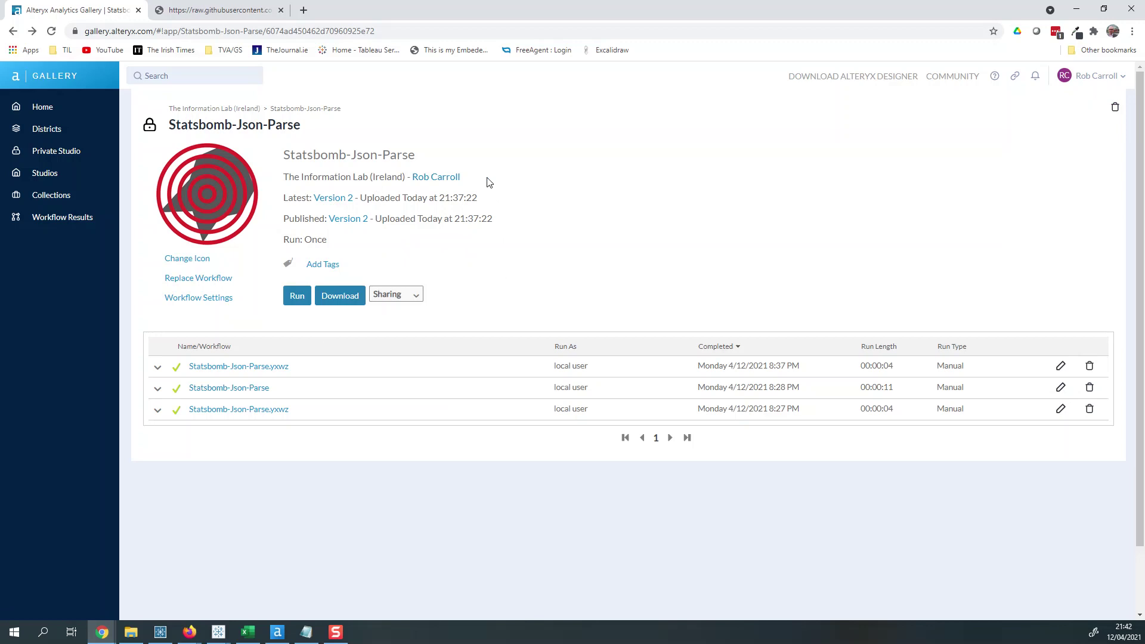
- Run the Statsbomb-Json-Parse app from its Gallery page
click(304, 300)
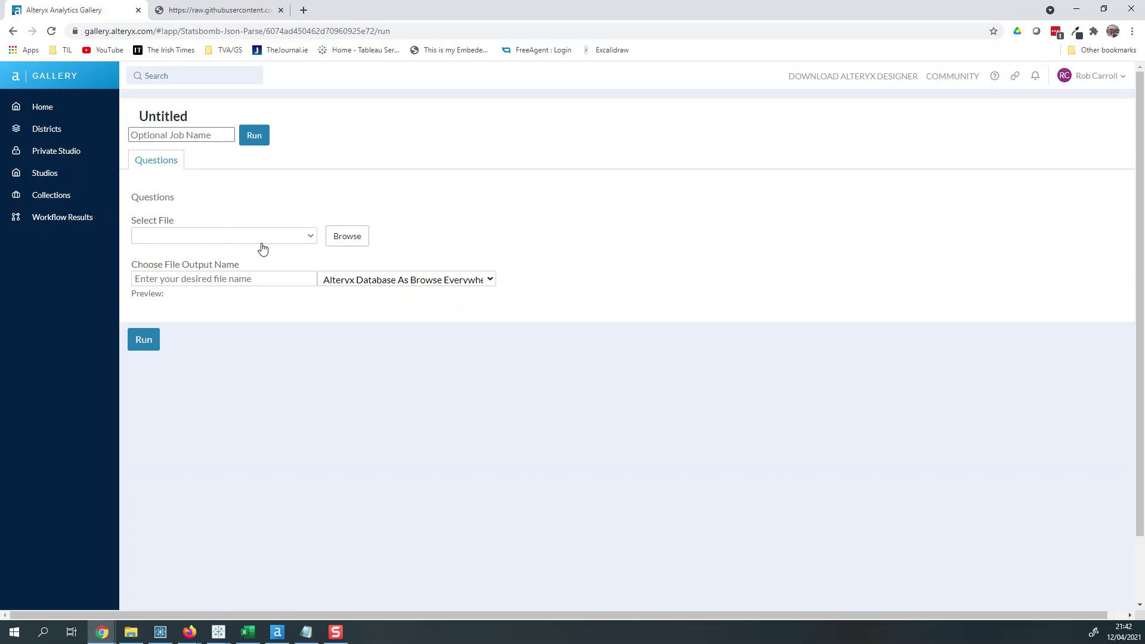
- Upload the 18237 match JSON file as the app's input
click(350, 245)
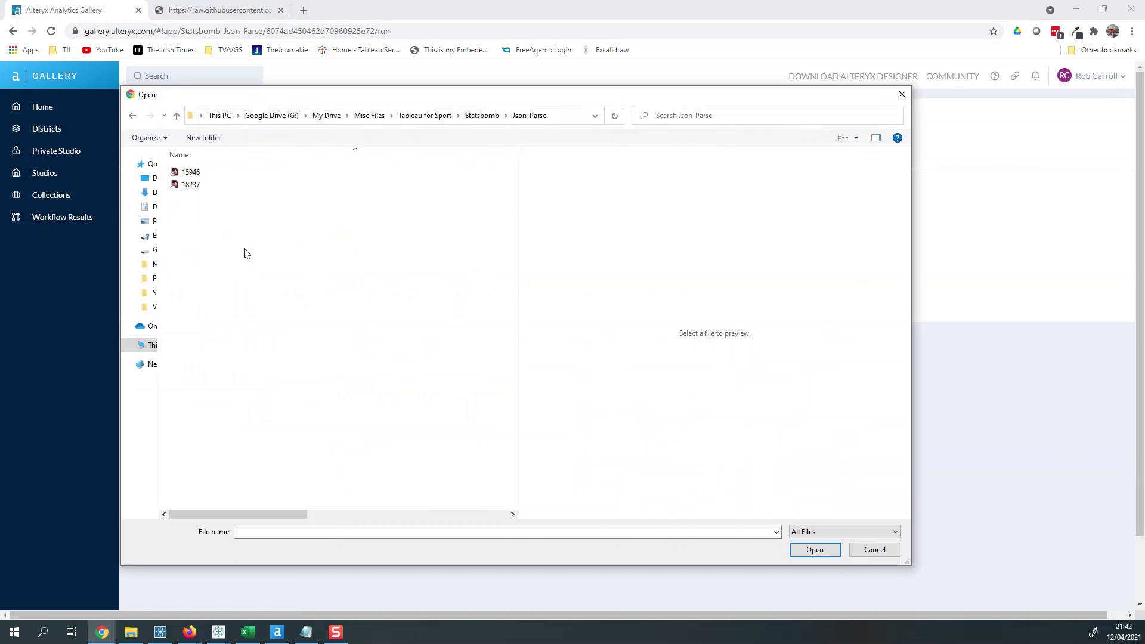
click(191, 172)
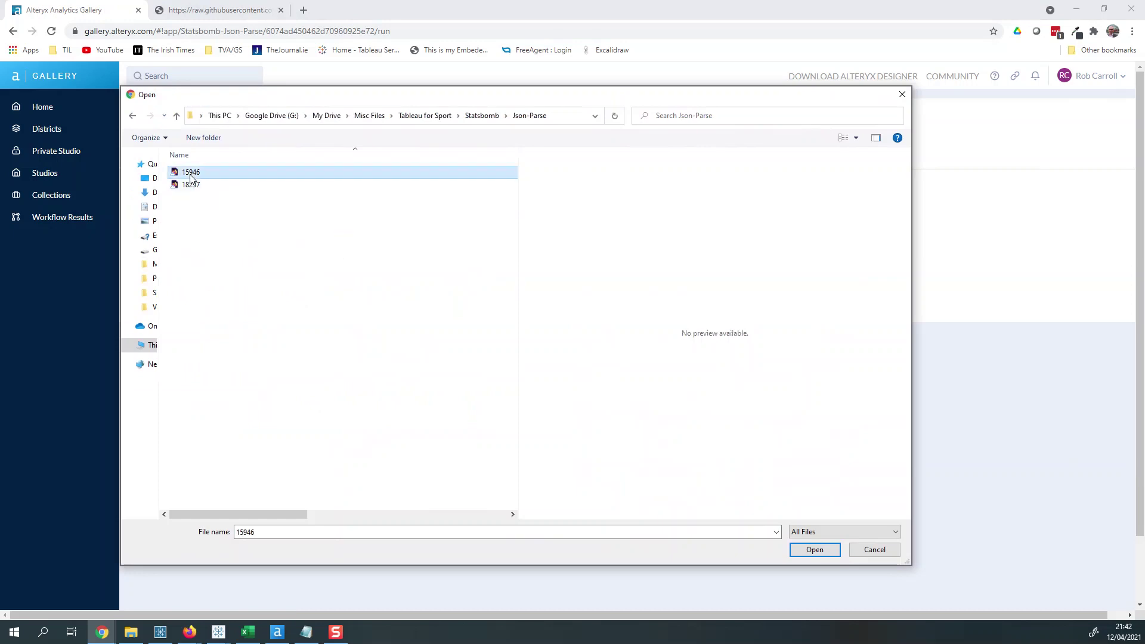
click(199, 186)
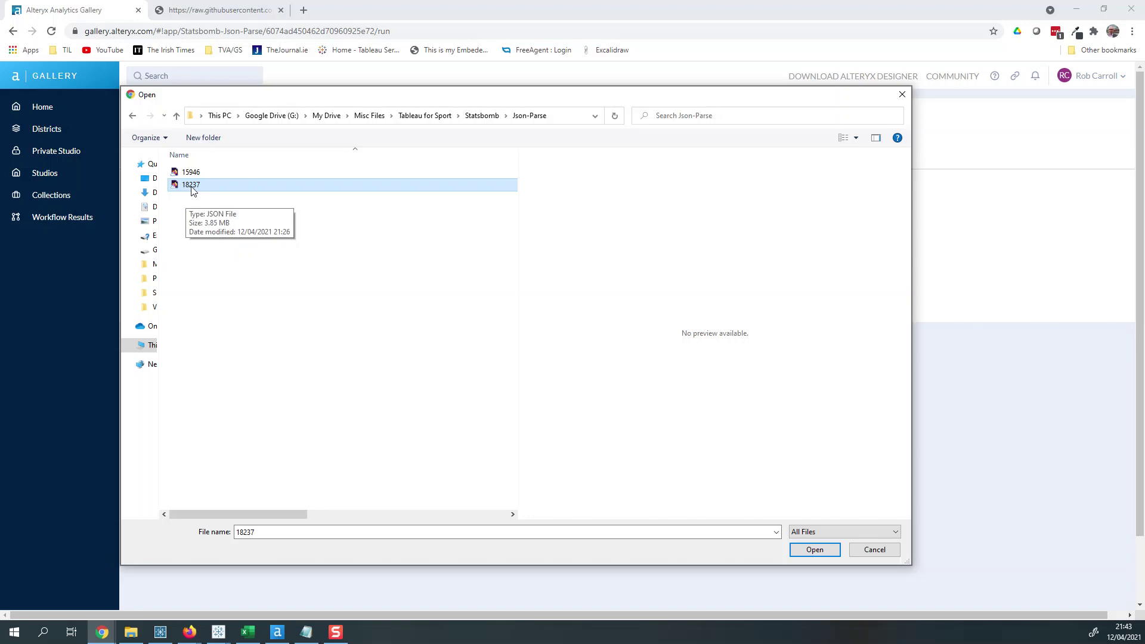
click(815, 550)
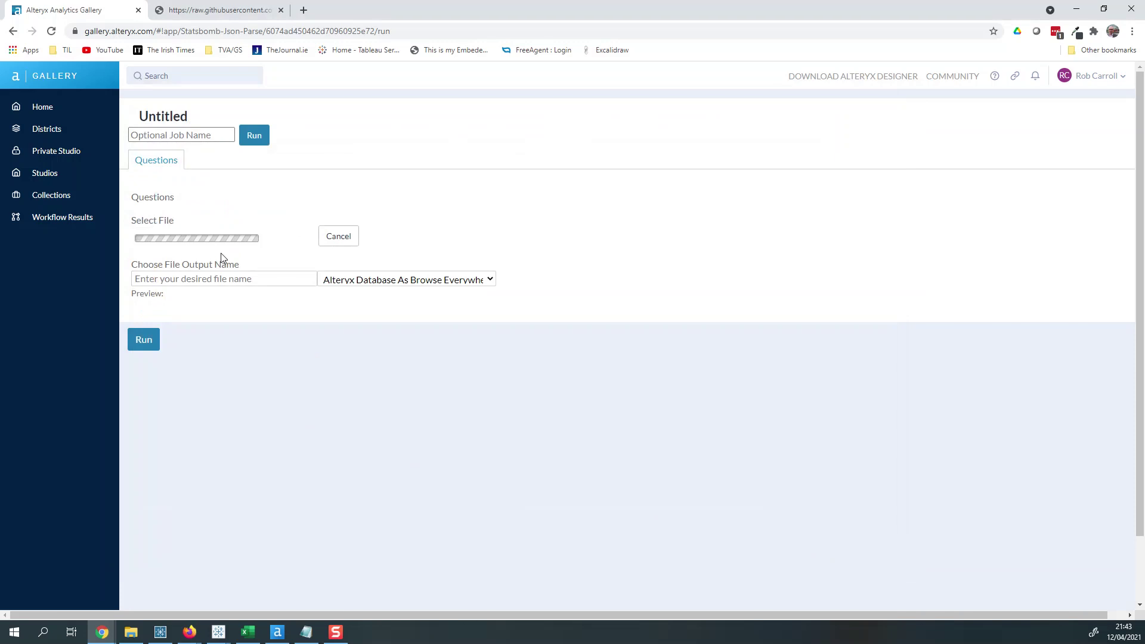
- Name the output 'Output' as Comma Separated Value (*.csv) and run the app
click(236, 279)
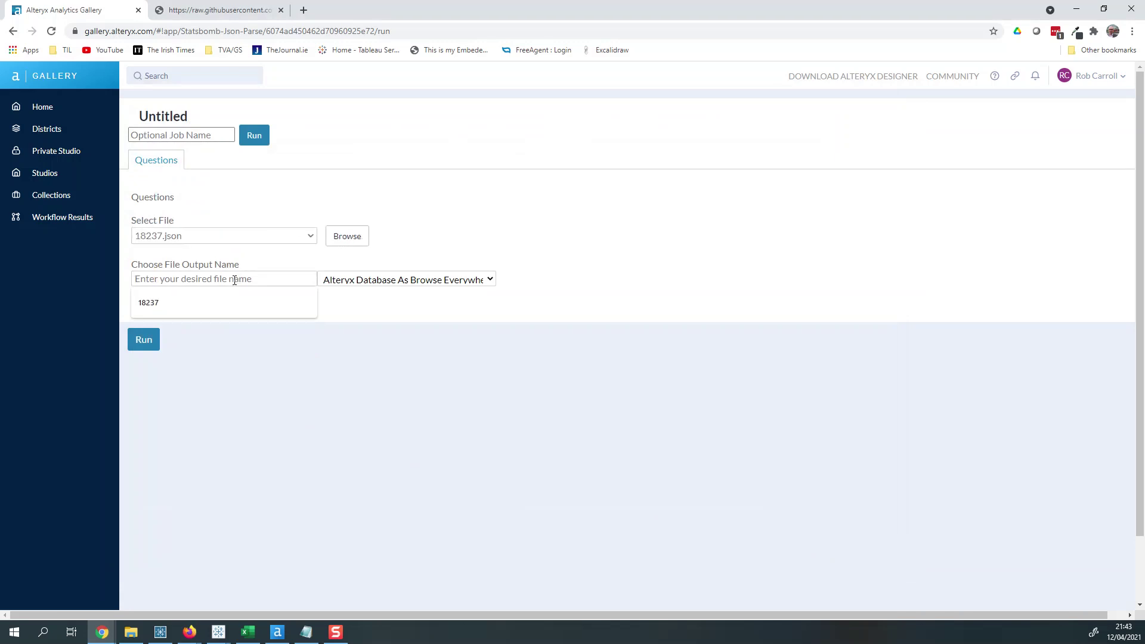
text(Output)
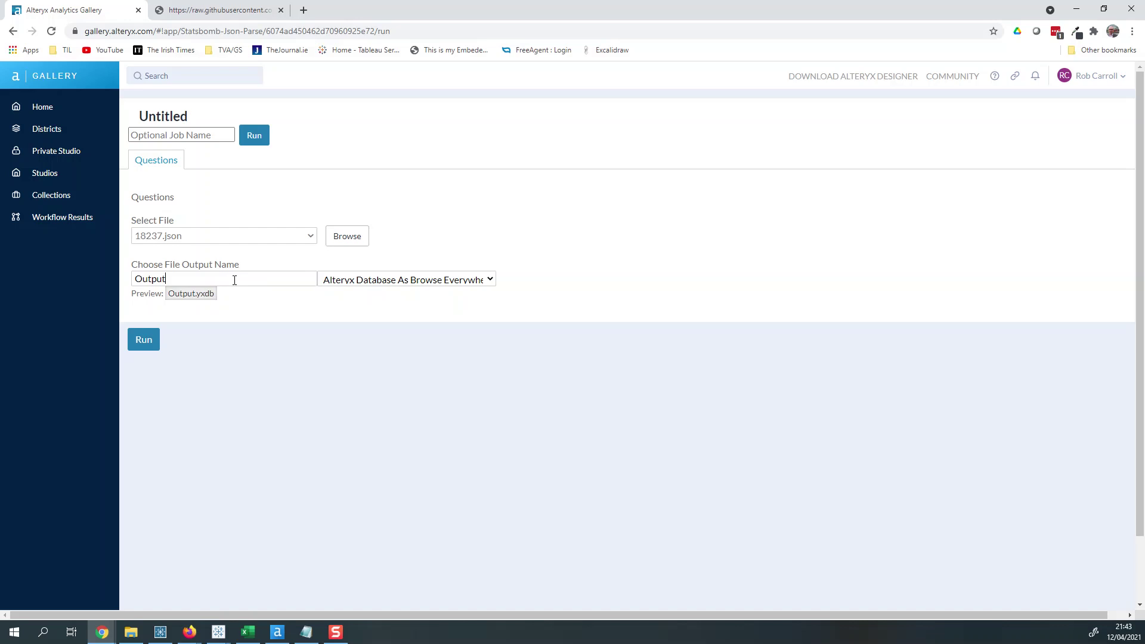
click(406, 280)
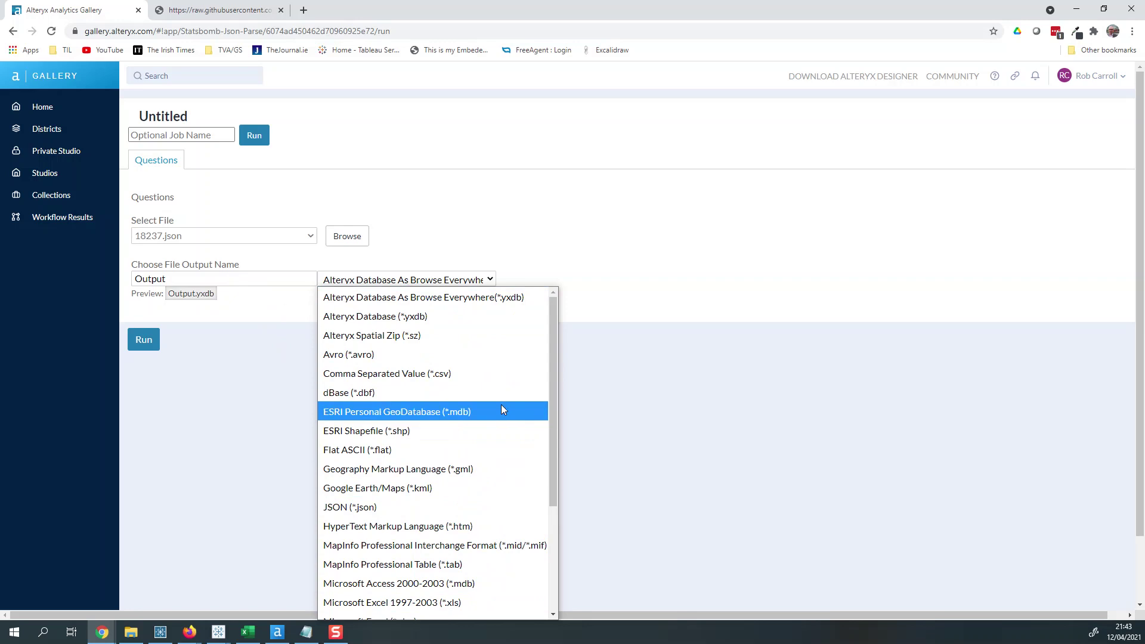
click(414, 374)
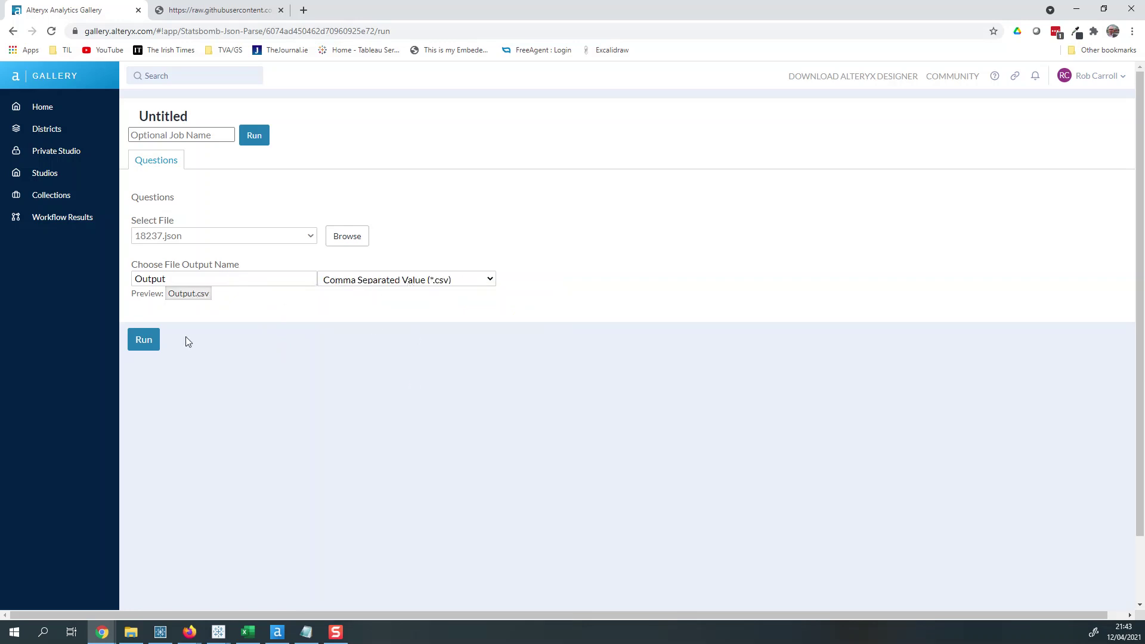
click(140, 344)
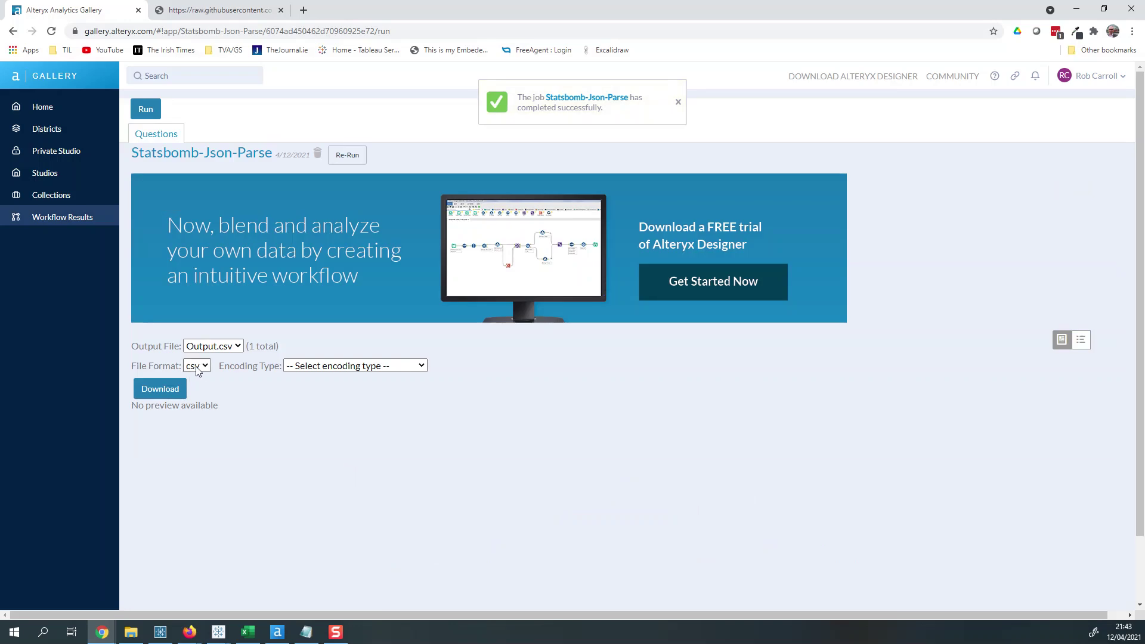
- Download Output.csv with Unicode UTF-16 encoding and open it in Excel
click(350, 368)
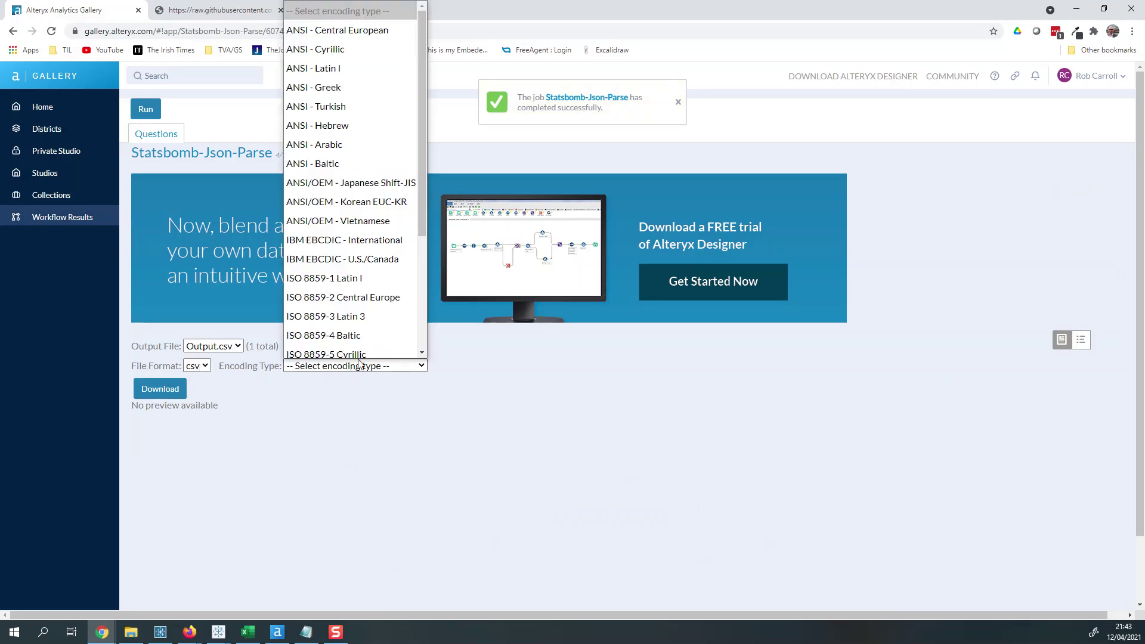
scroll(366, 305, down, 3)
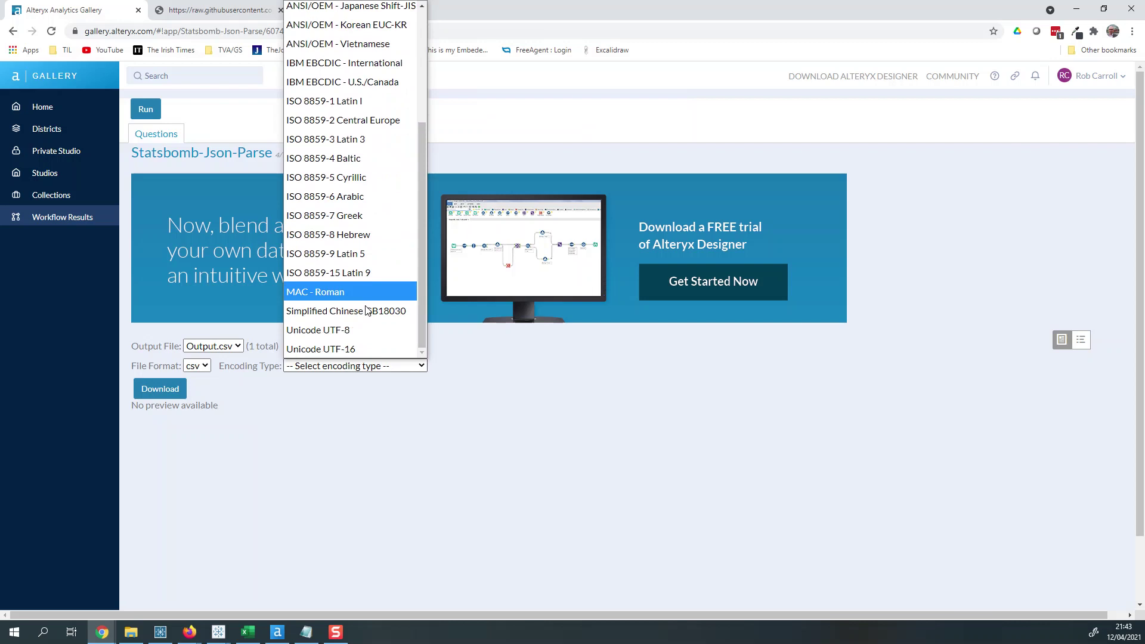
click(363, 349)
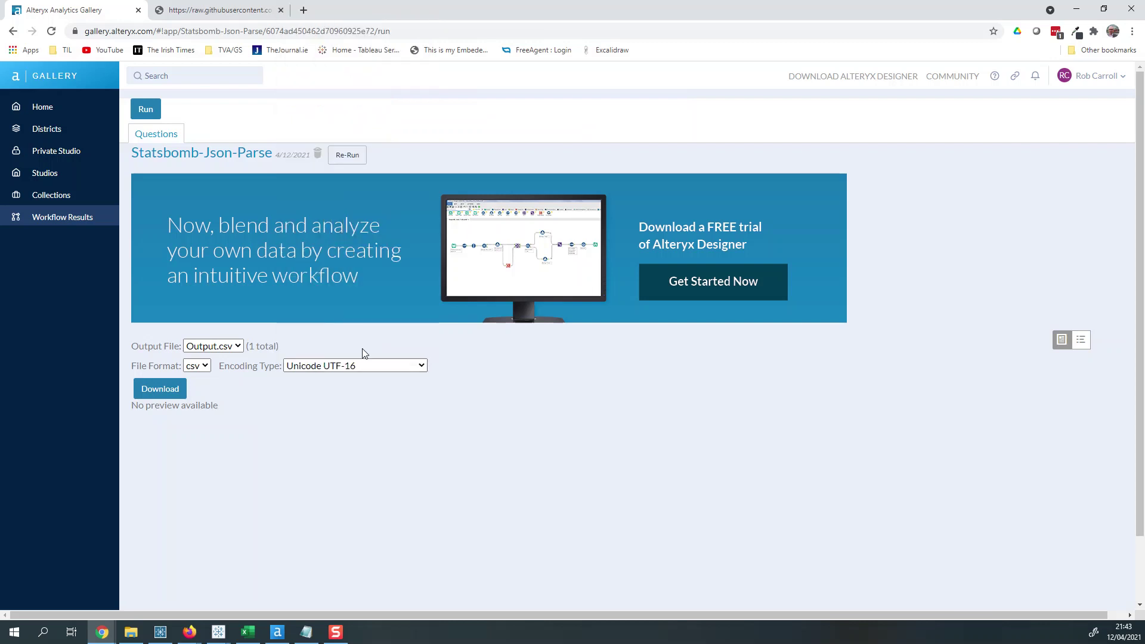
click(161, 391)
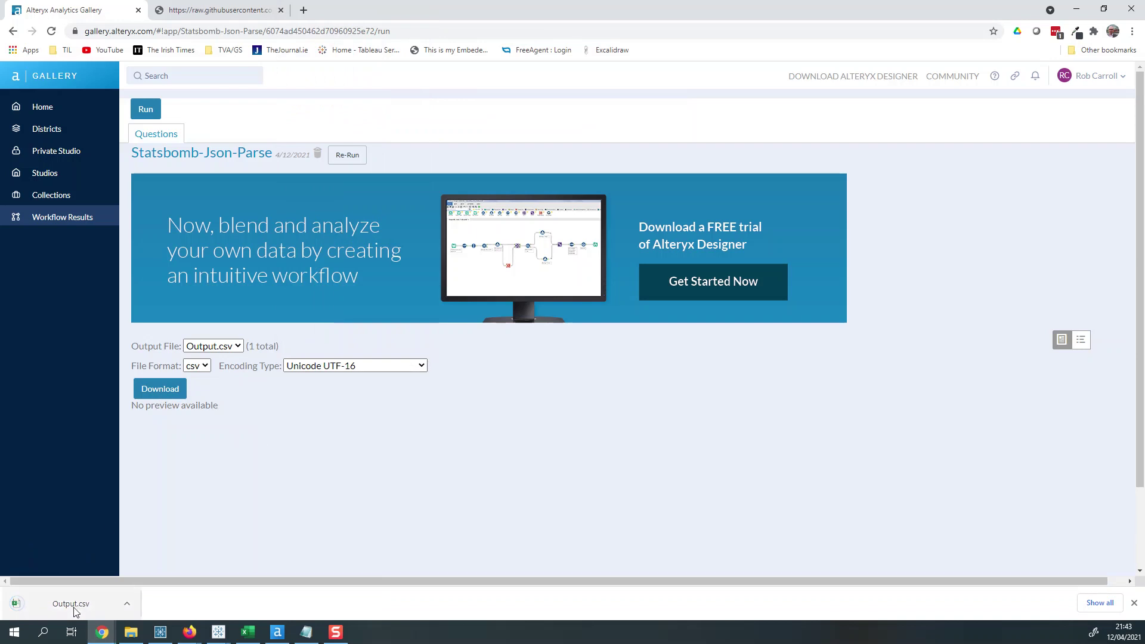
click(72, 602)
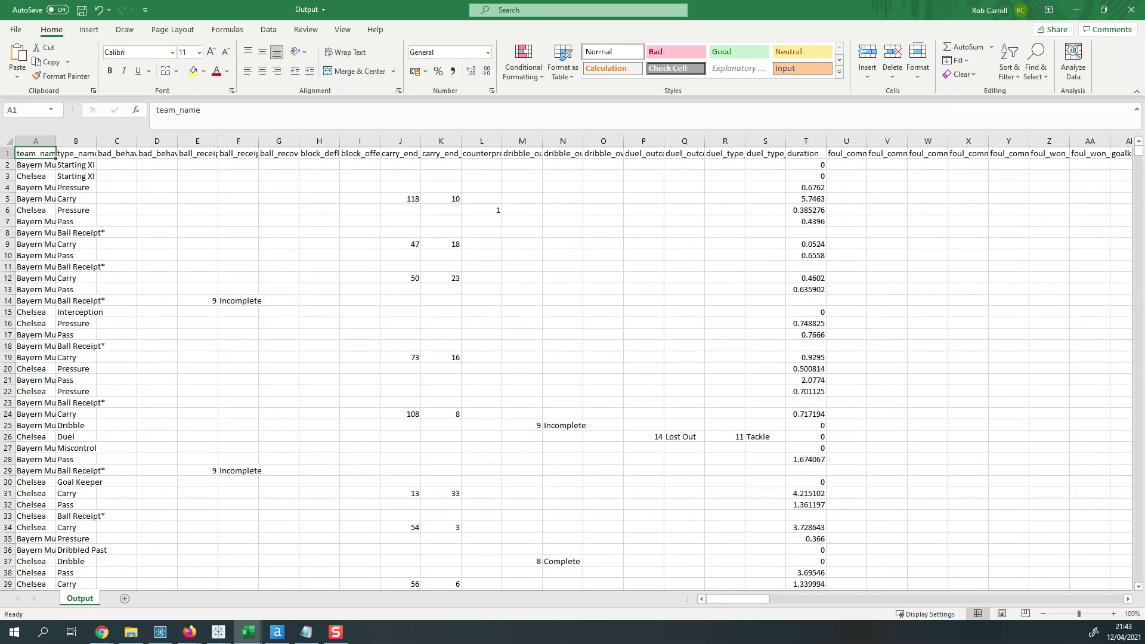
- AutoFit every column of the Output sheet and select some team_name cells
click(12, 141)
double_click(56, 140)
drag(47, 166, 89, 404)
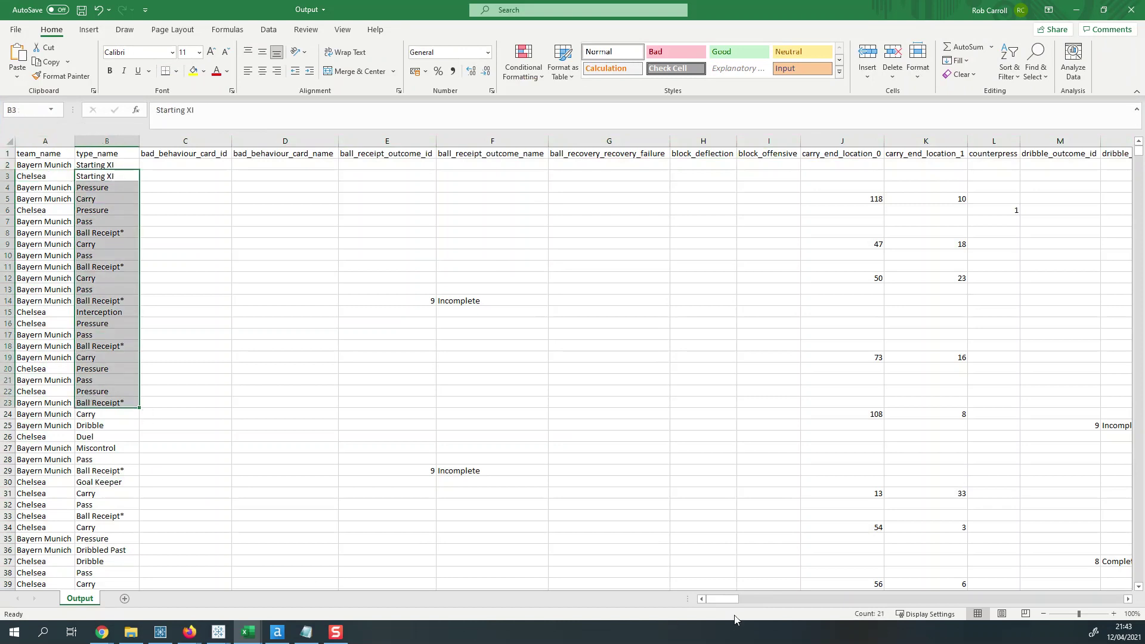
- Scroll across and down the parsed event rows, then return to columns A to M
drag(719, 599, 742, 607)
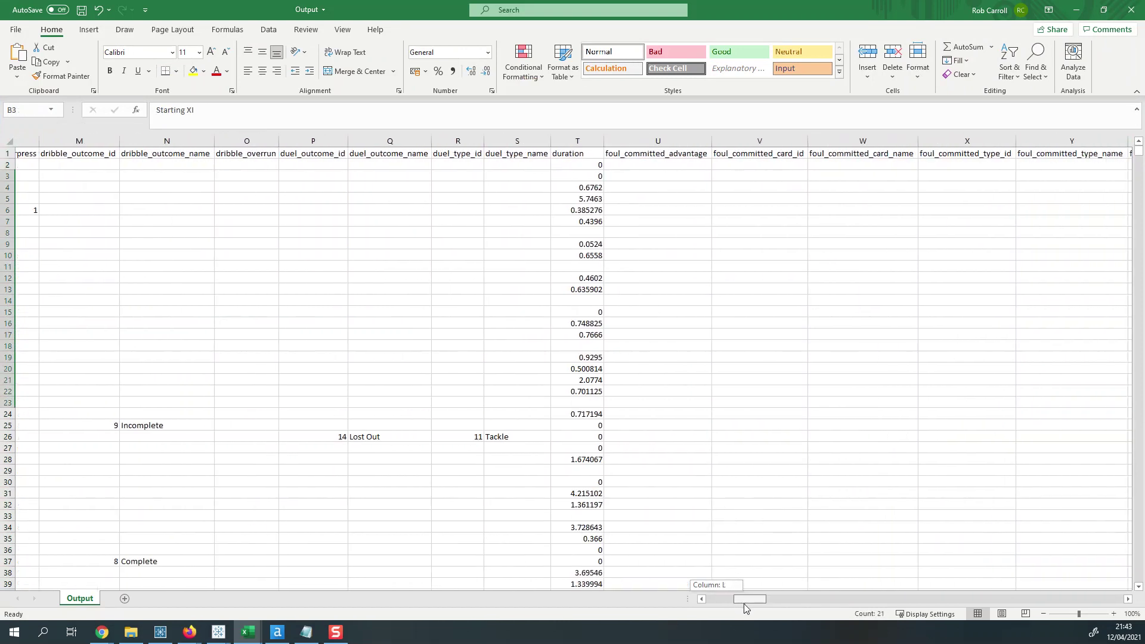
drag(743, 603, 811, 597)
drag(264, 201, 337, 291)
drag(811, 596, 888, 599)
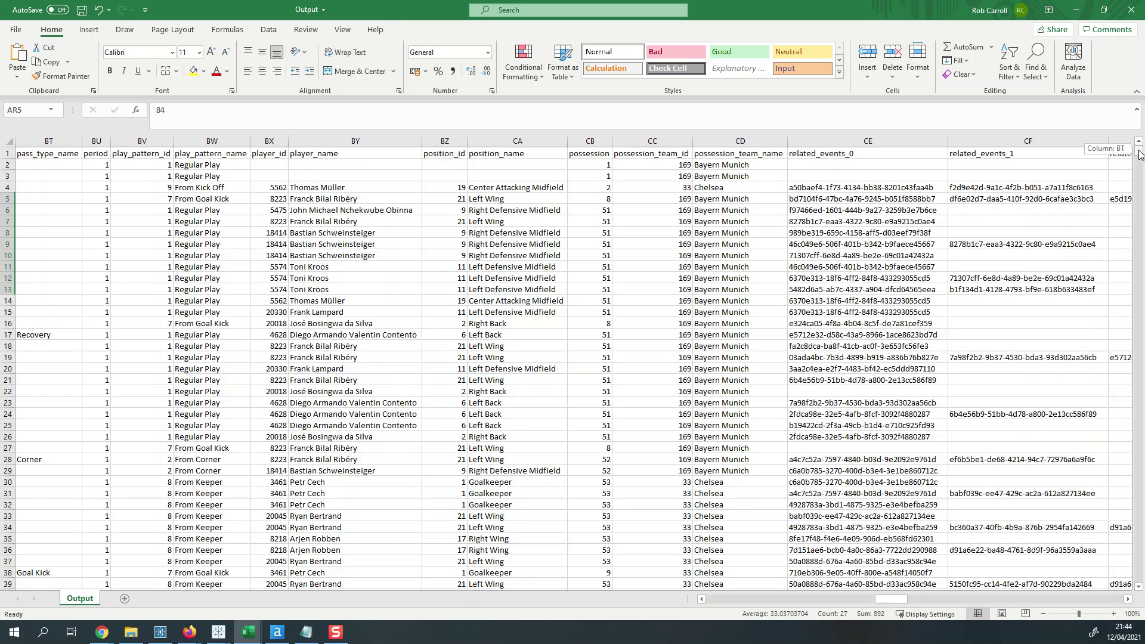
drag(1138, 154, 1138, 575)
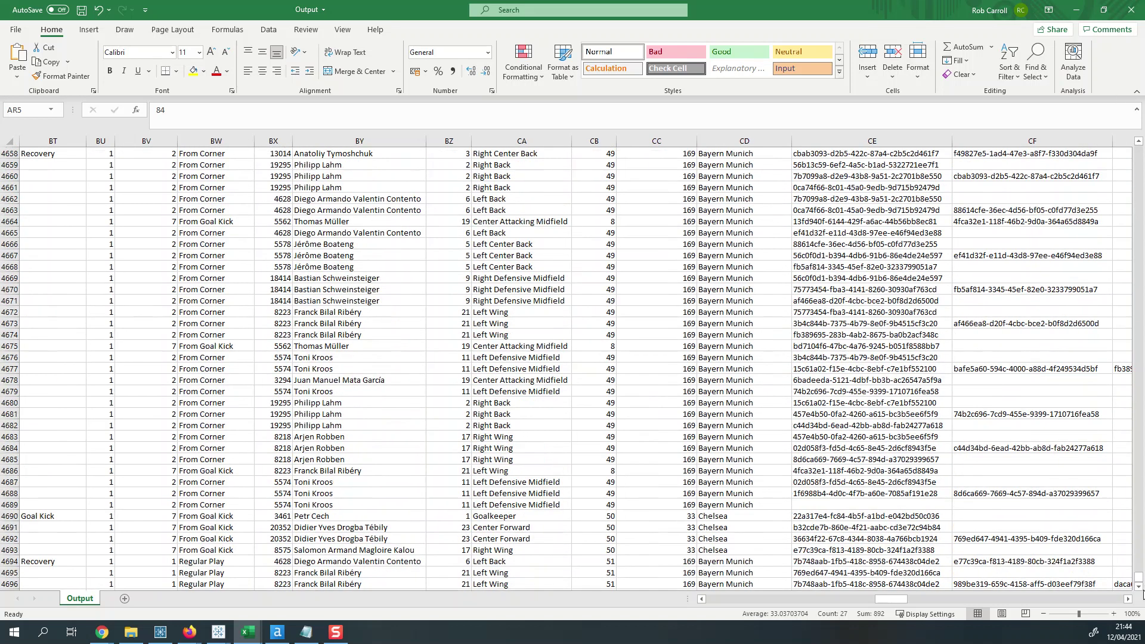
click(747, 598)
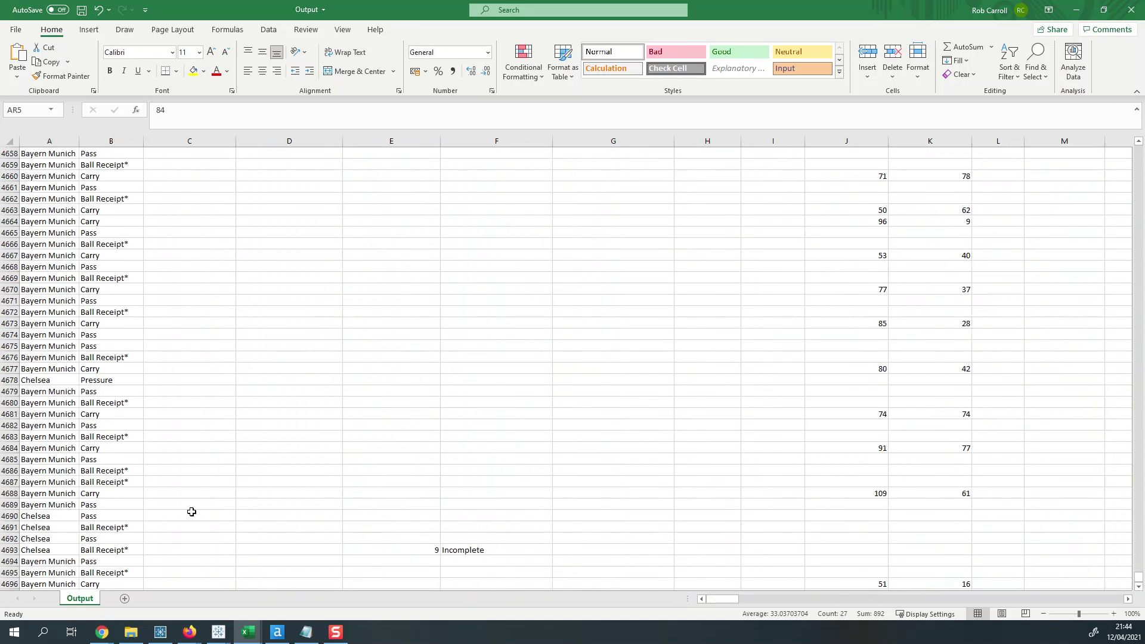
scroll(120, 450, down, 3)
scroll(120, 450, up, 3)
scroll(119, 450, up, 9)
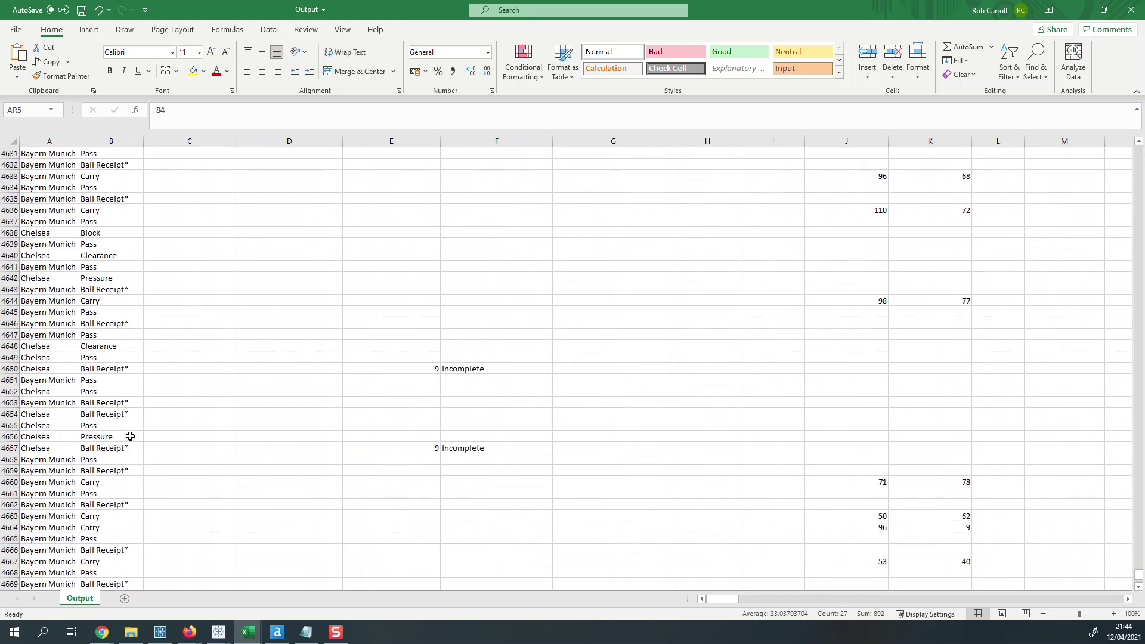